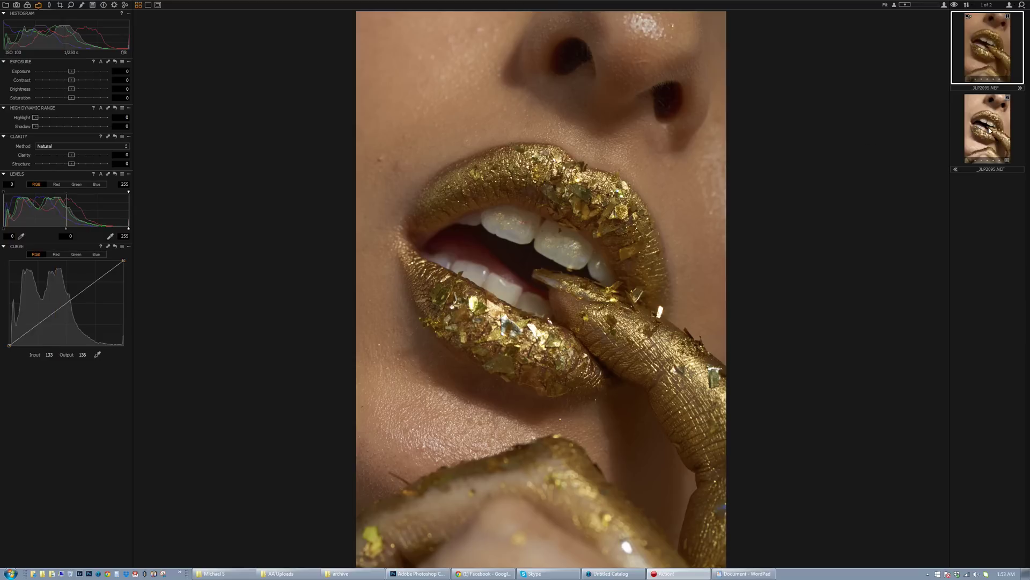
# Compare the unedited and edited variants of the gold lips photo and delete the edited variant
pyautogui.click(990, 130)
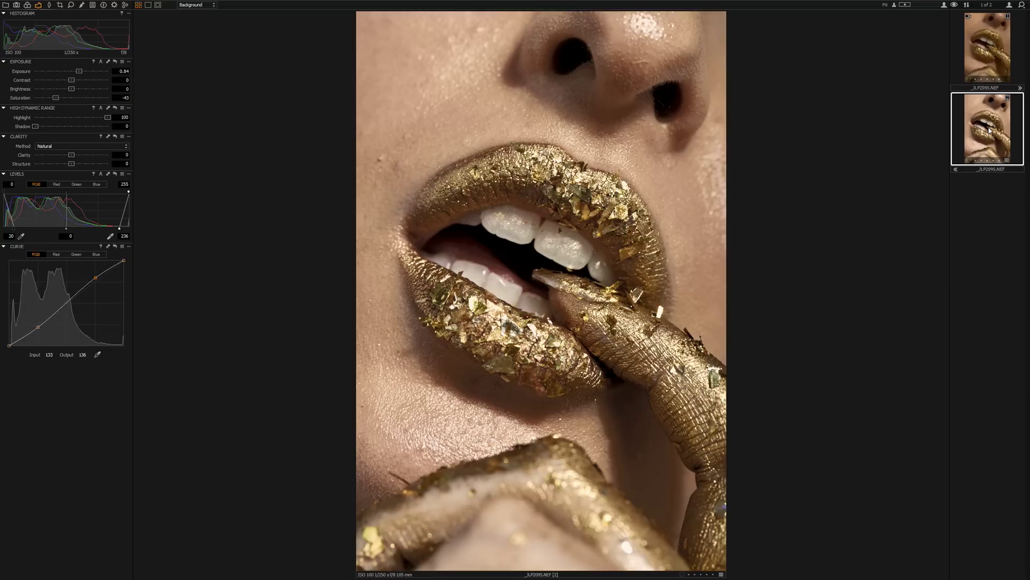
pyautogui.click(988, 59)
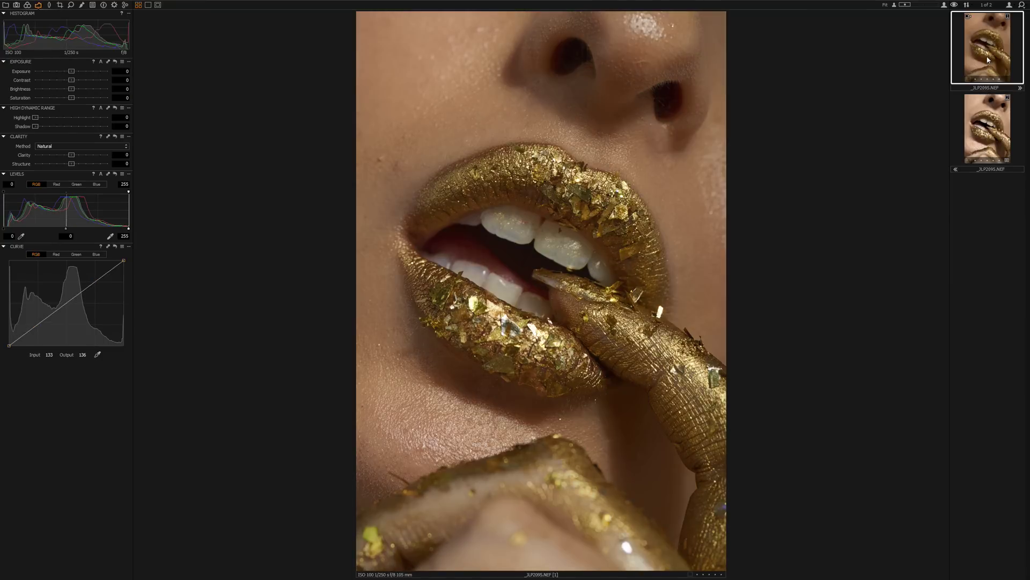
pyautogui.click(993, 111)
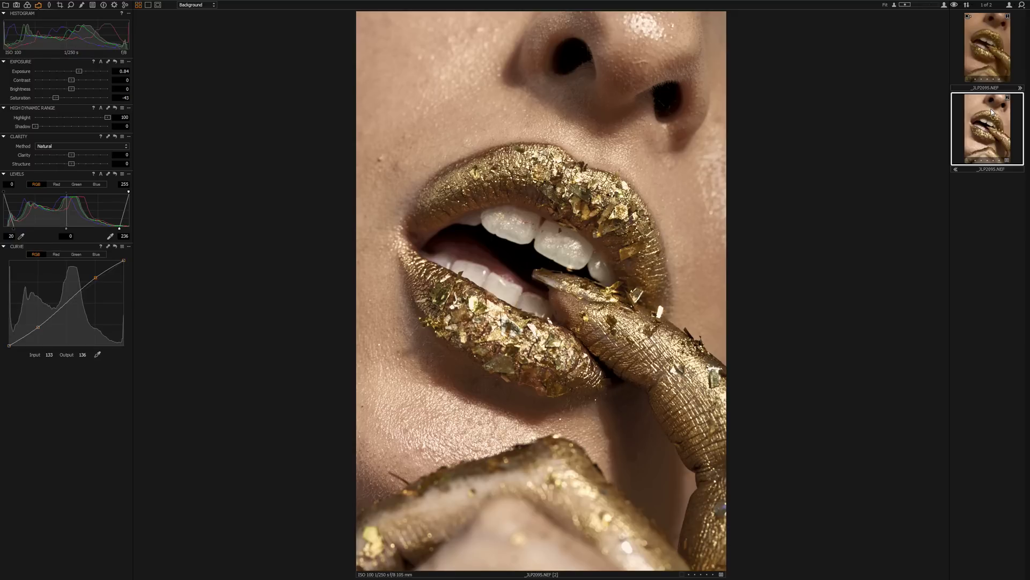
pyautogui.press('Up')
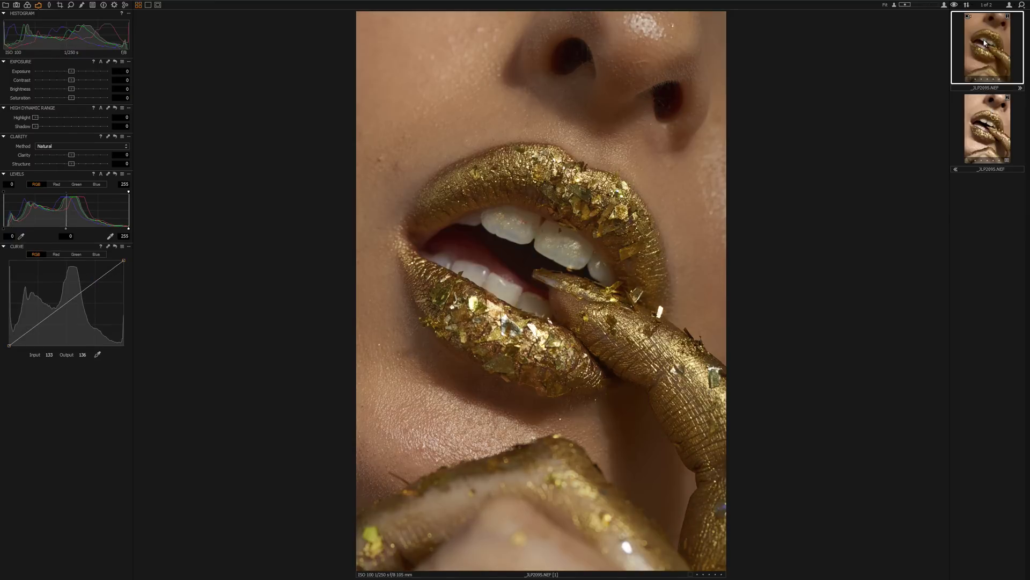
pyautogui.click(989, 106)
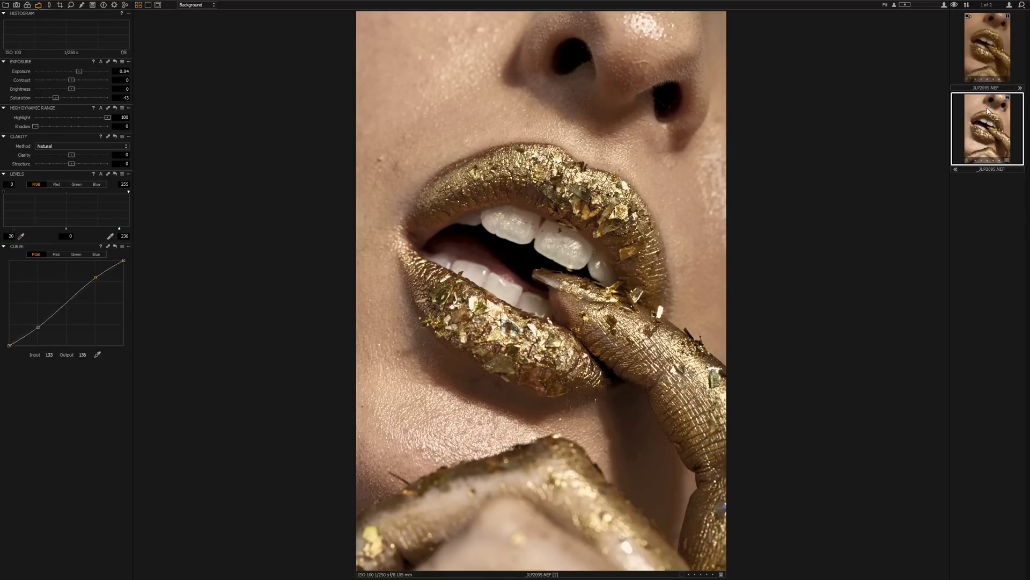
pyautogui.rightClick(988, 111)
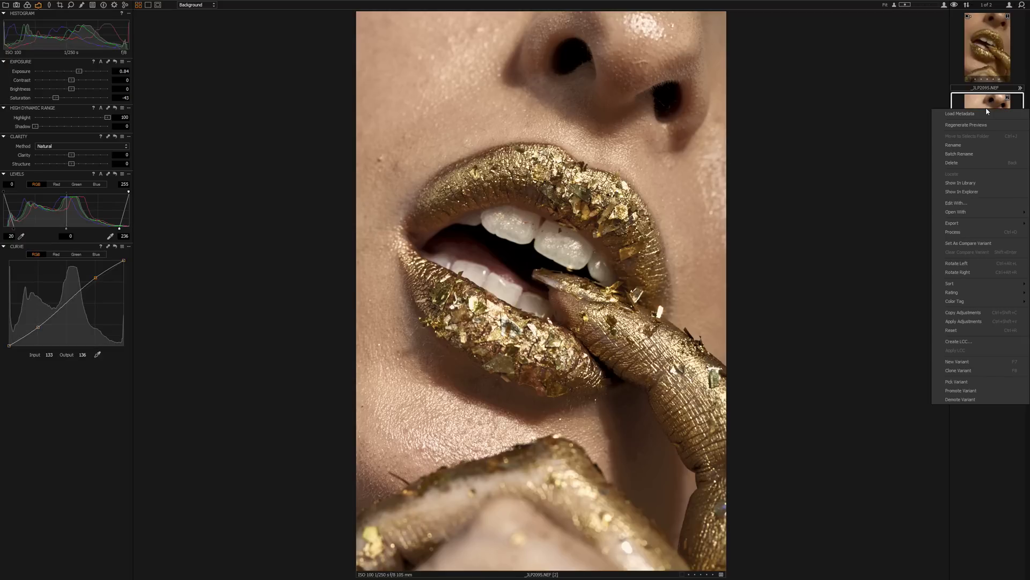
pyautogui.click(979, 164)
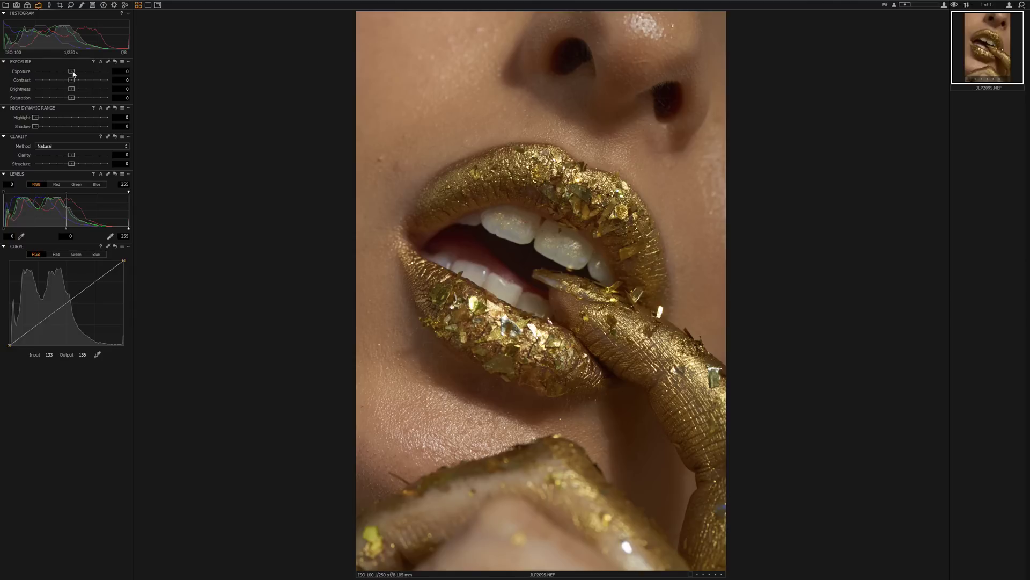
# Raise the photo's Exposure to 0.89
pyautogui.moveTo(73, 74); pyautogui.dragTo(75, 74)
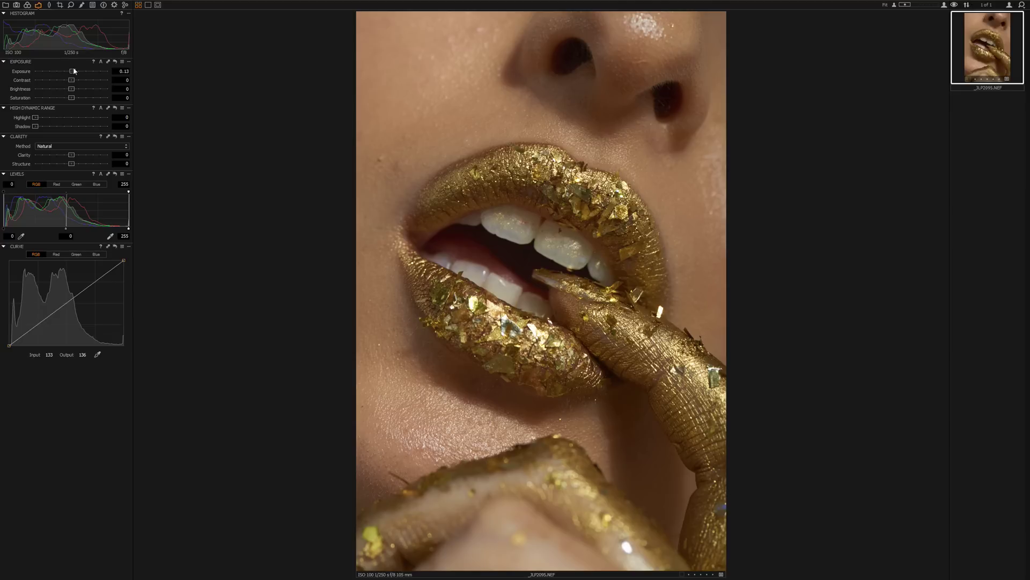
pyautogui.moveTo(73, 69); pyautogui.dragTo(80, 71)
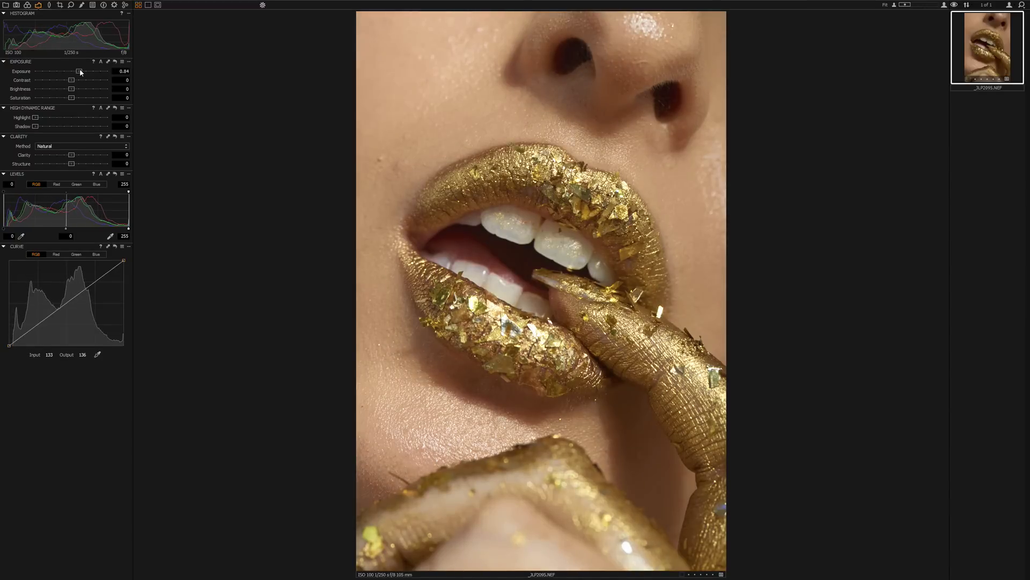
pyautogui.moveTo(80, 72); pyautogui.dragTo(83, 73)
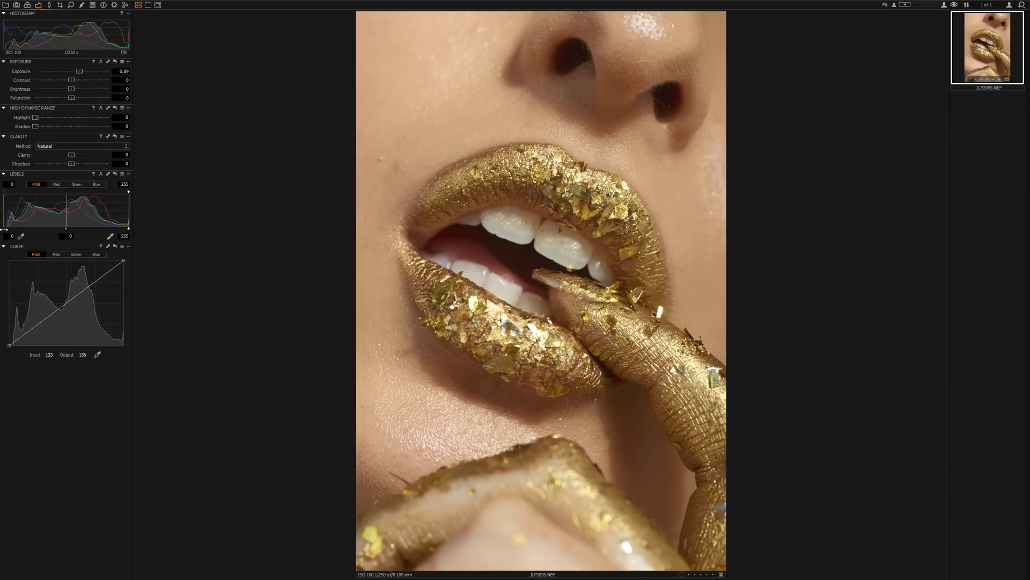
# Tighten the RGB Levels by setting the input shadow point to 8 and the highlight point to 243
pyautogui.moveTo(3, 230); pyautogui.dragTo(8, 234)
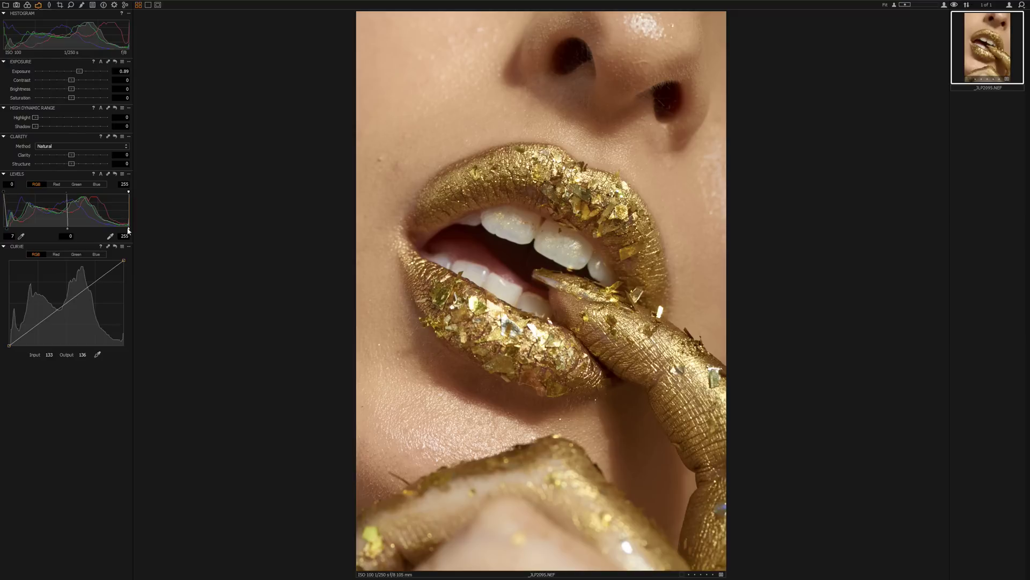
pyautogui.moveTo(128, 228); pyautogui.dragTo(121, 229)
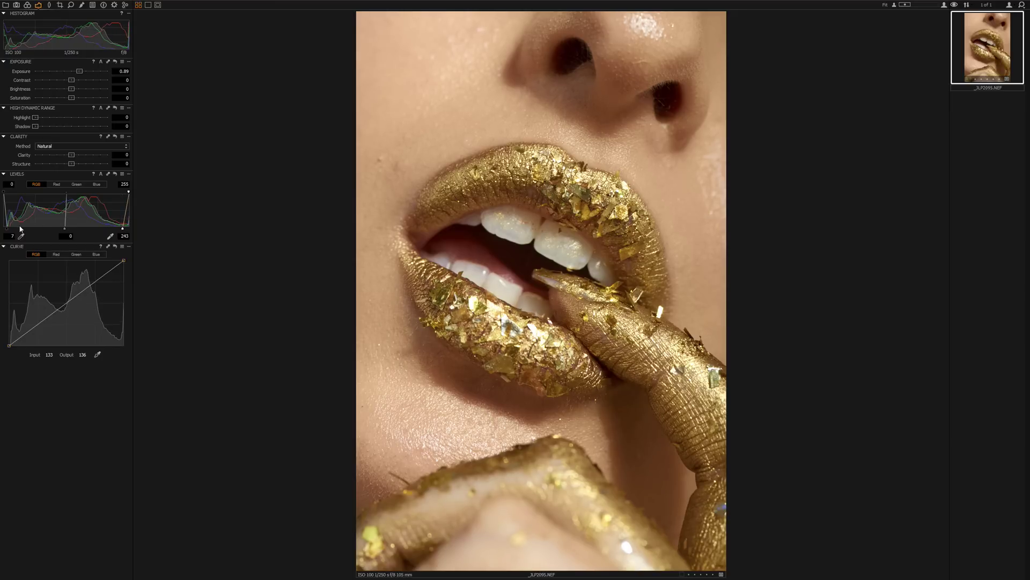
pyautogui.moveTo(9, 229); pyautogui.dragTo(9, 228)
pyautogui.moveTo(35, 118); pyautogui.dragTo(111, 123)
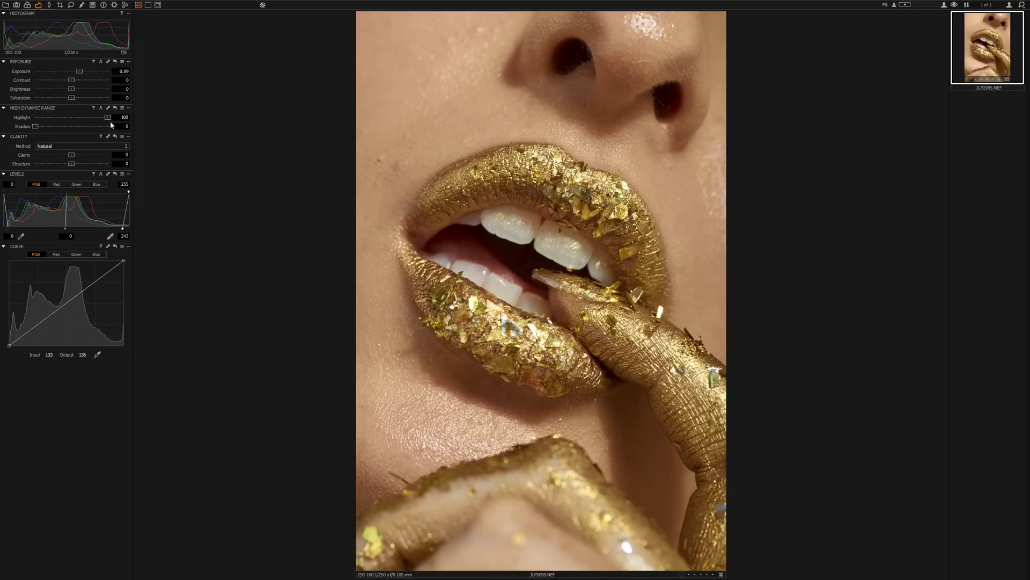
pyautogui.click(114, 108)
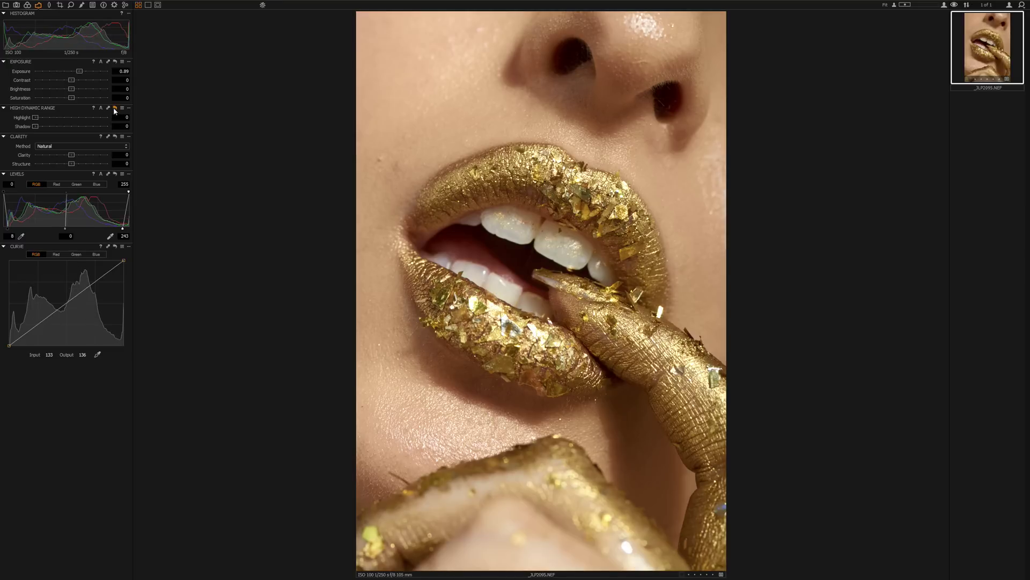
pyautogui.click(113, 109)
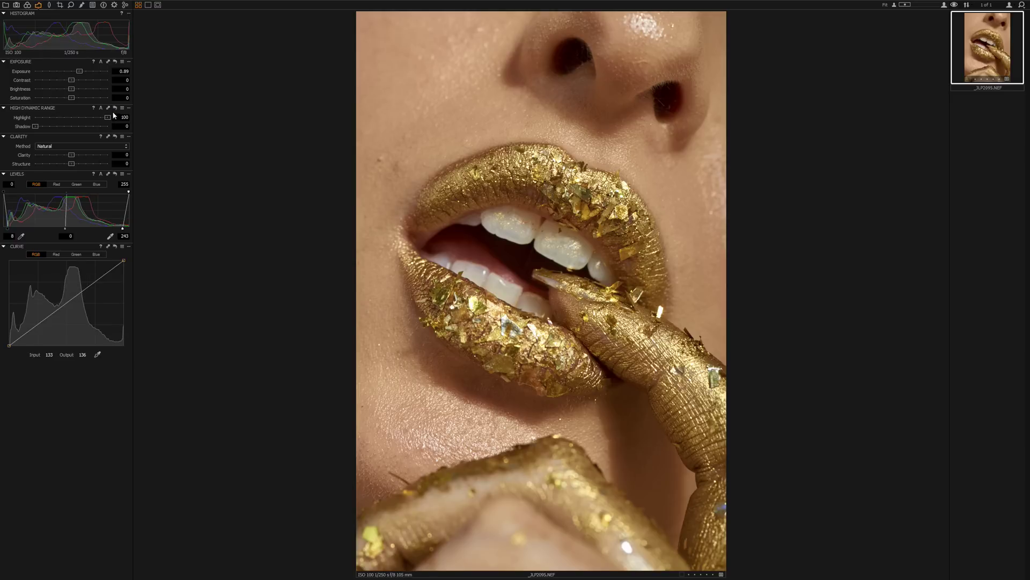
pyautogui.click(115, 109)
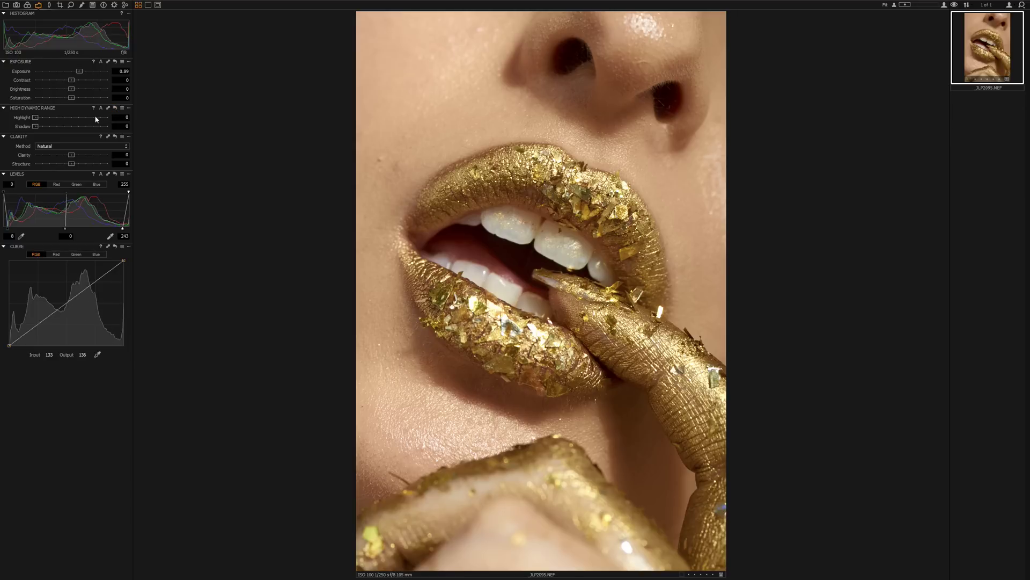
# Recover the bright skin areas by setting the High Dynamic Range Highlight value to 46
pyautogui.moveTo(35, 117); pyautogui.dragTo(82, 118)
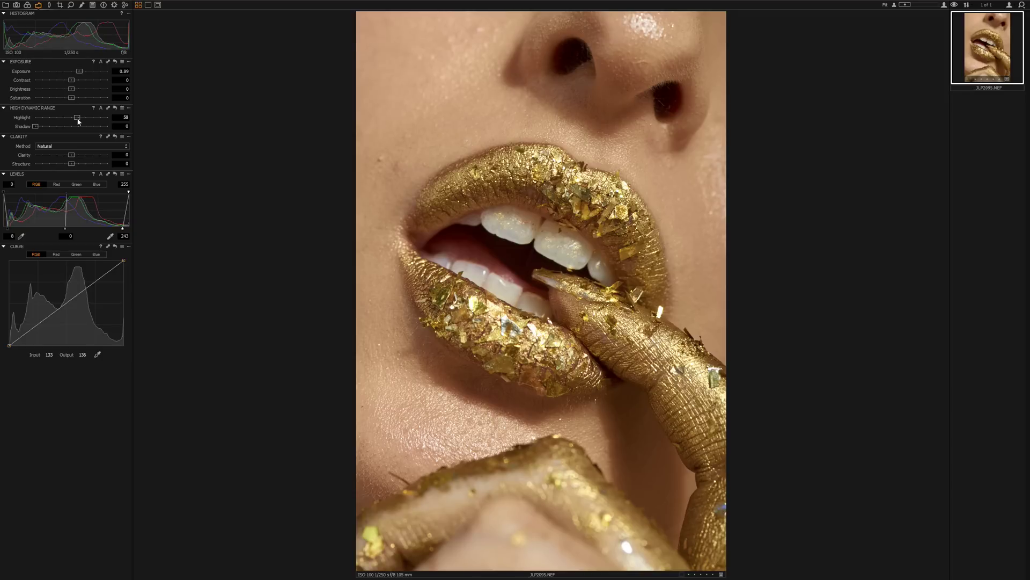
pyautogui.moveTo(78, 119); pyautogui.dragTo(68, 119)
# Shape a gentle S on the RGB curve, lowering the shadows near input 64 and raising the highlights near input 190
pyautogui.moveTo(38, 324); pyautogui.dragTo(38, 329)
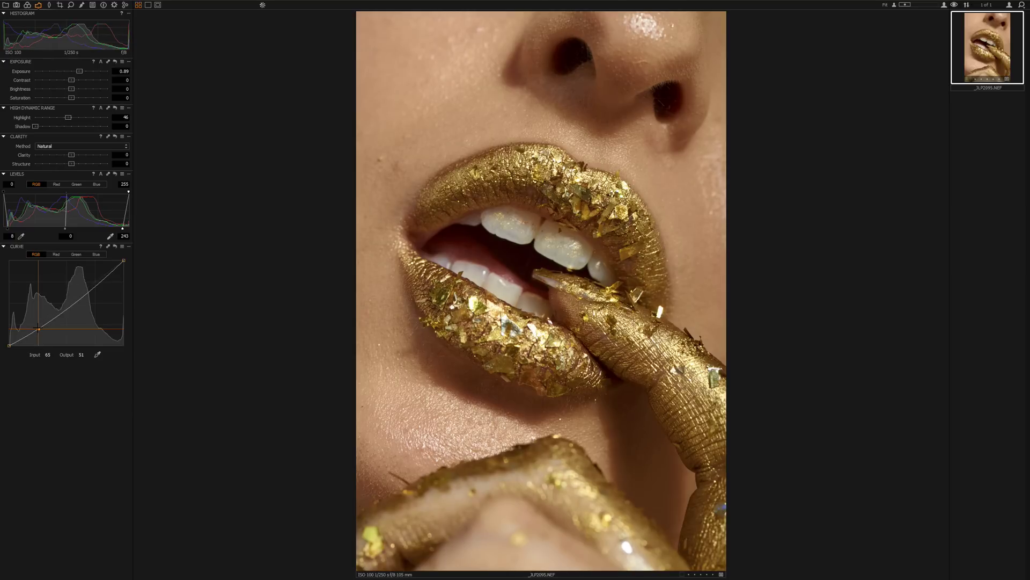
pyautogui.moveTo(39, 329); pyautogui.dragTo(38, 330)
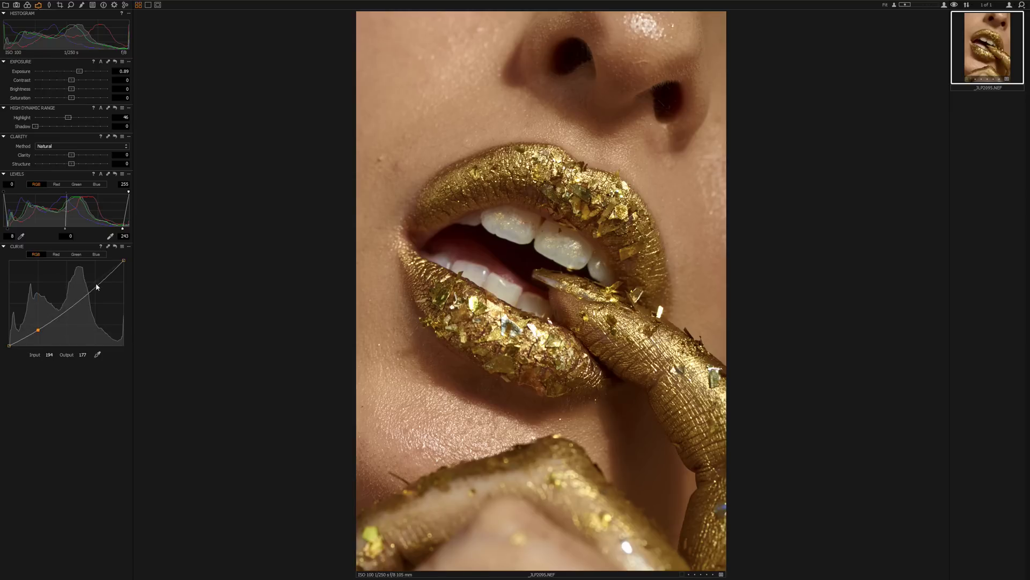
pyautogui.moveTo(95, 289); pyautogui.dragTo(95, 275)
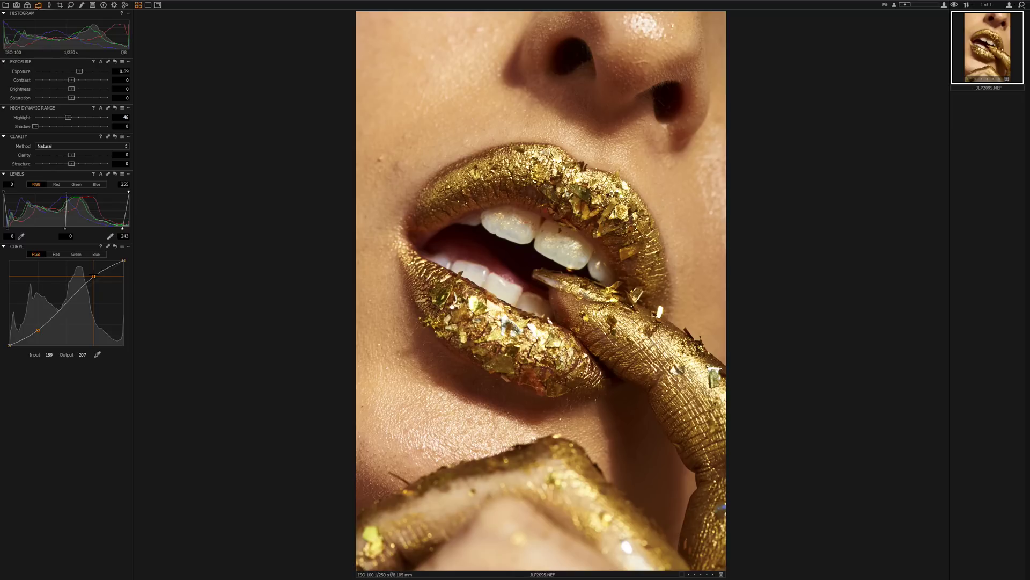
pyautogui.moveTo(94, 277); pyautogui.dragTo(96, 278)
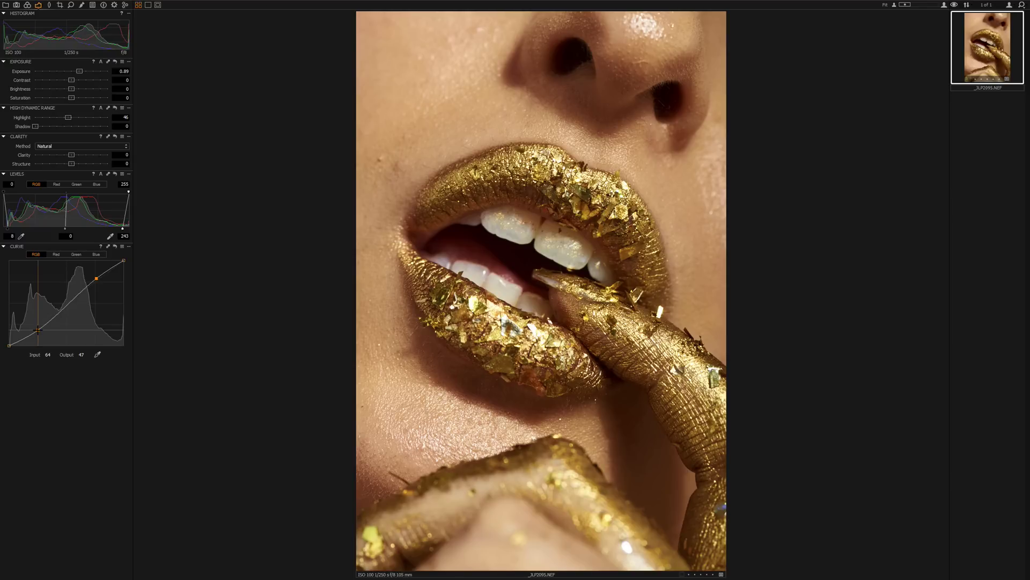
pyautogui.moveTo(37, 328); pyautogui.dragTo(36, 329)
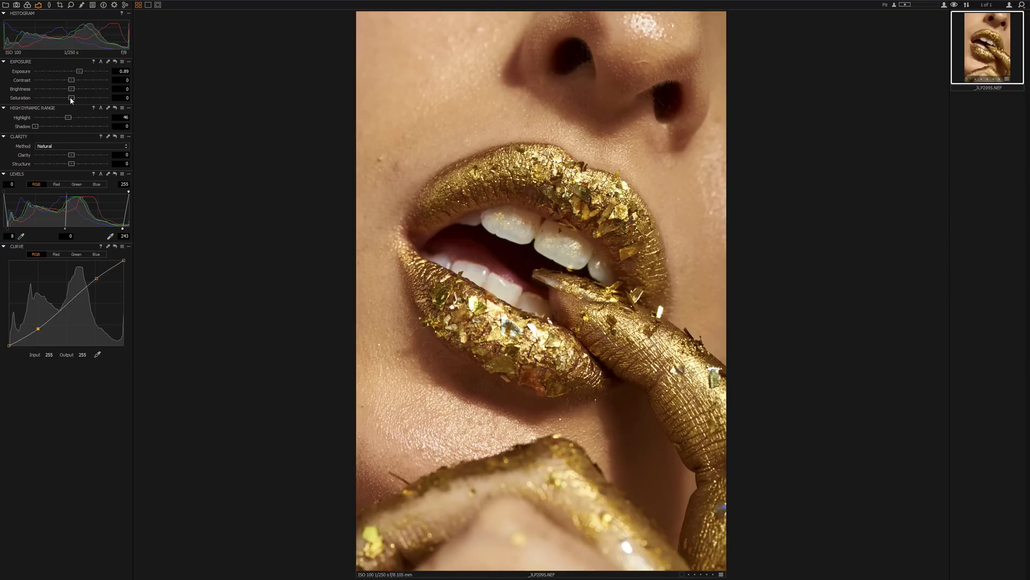
# Reduce the Saturation to -39 and move the Levels input shadow point to 14
pyautogui.click(61, 98)
pyautogui.moveTo(57, 98); pyautogui.dragTo(57, 98)
pyautogui.moveTo(9, 228); pyautogui.dragTo(11, 229)
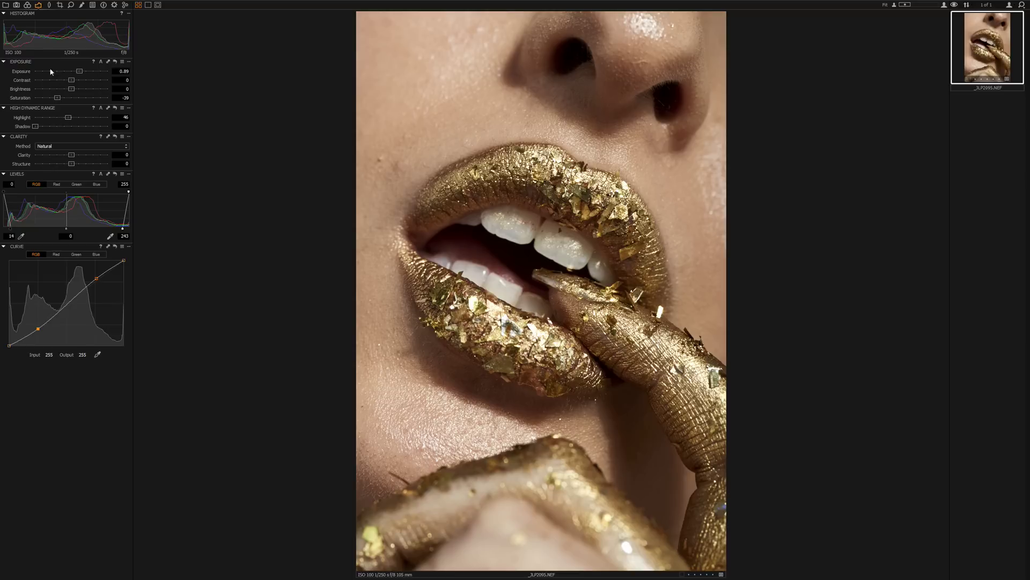
# Open the color adjustment tools and look over the available workspace layouts
pyautogui.click(27, 5)
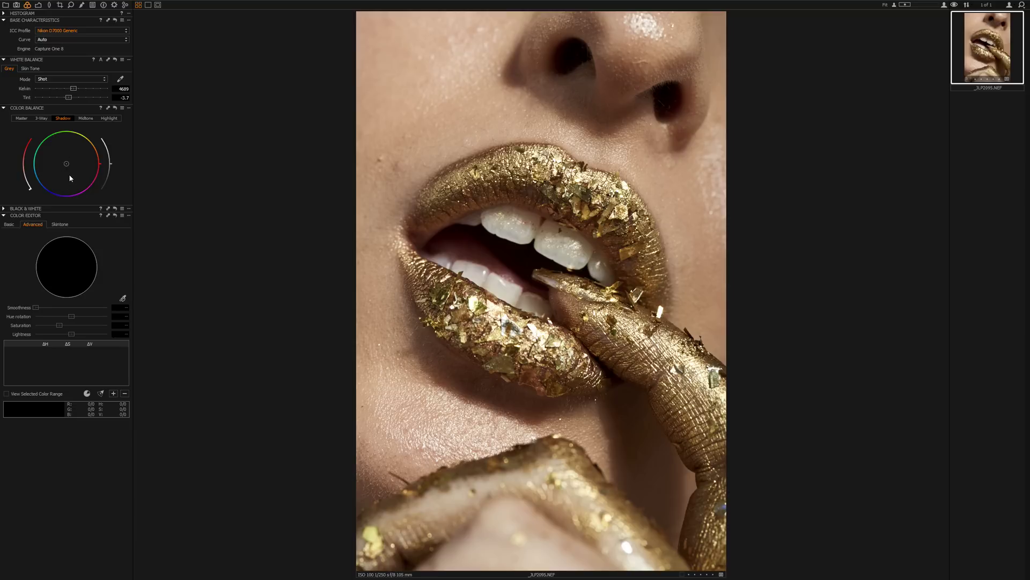
pyautogui.moveTo(145, 4)
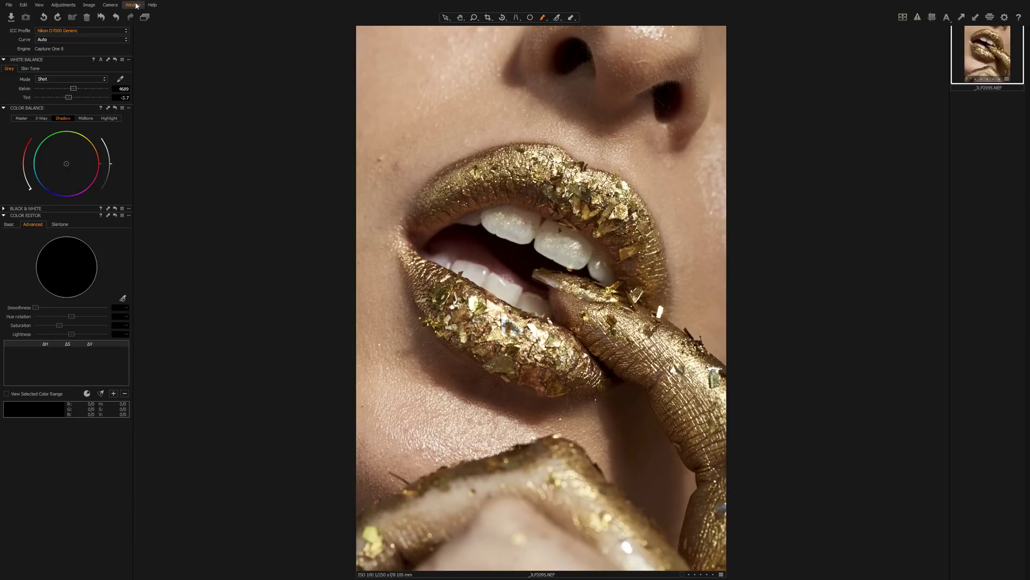
pyautogui.click(136, 5)
pyautogui.moveTo(146, 15)
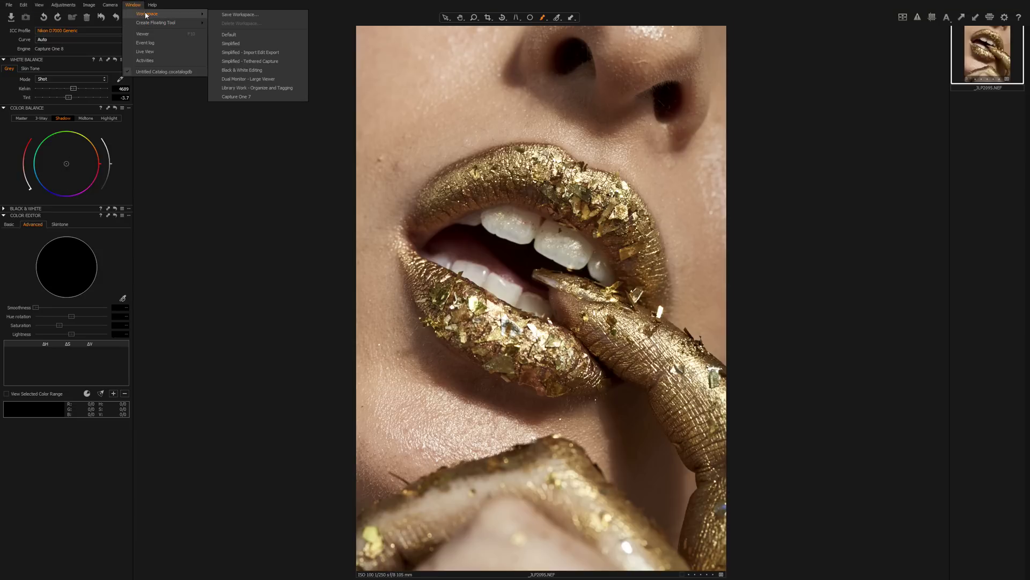
pyautogui.click(196, 205)
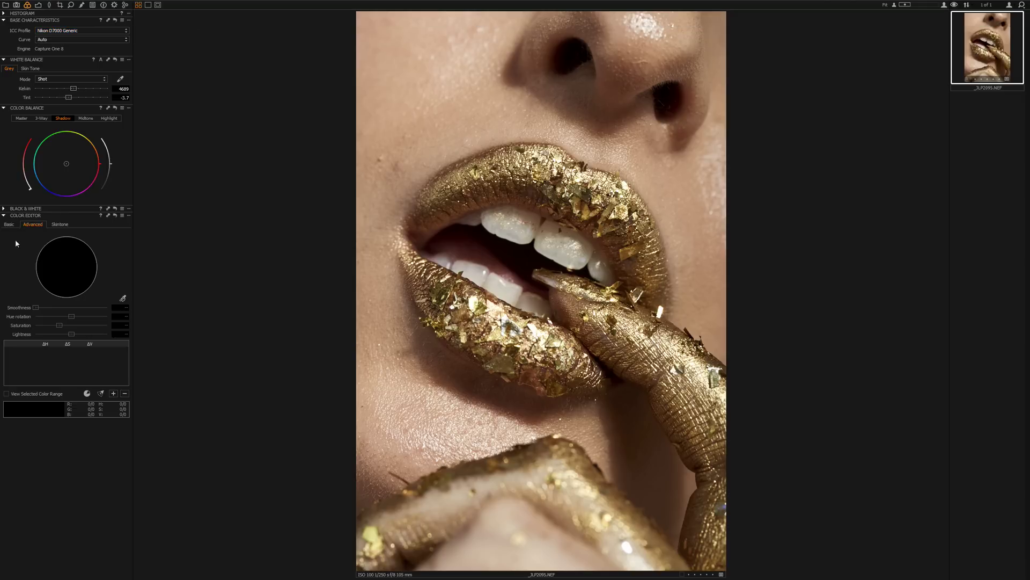
# Detach the Color Editor from the tool column and dock it back in its place
pyautogui.click(19, 216)
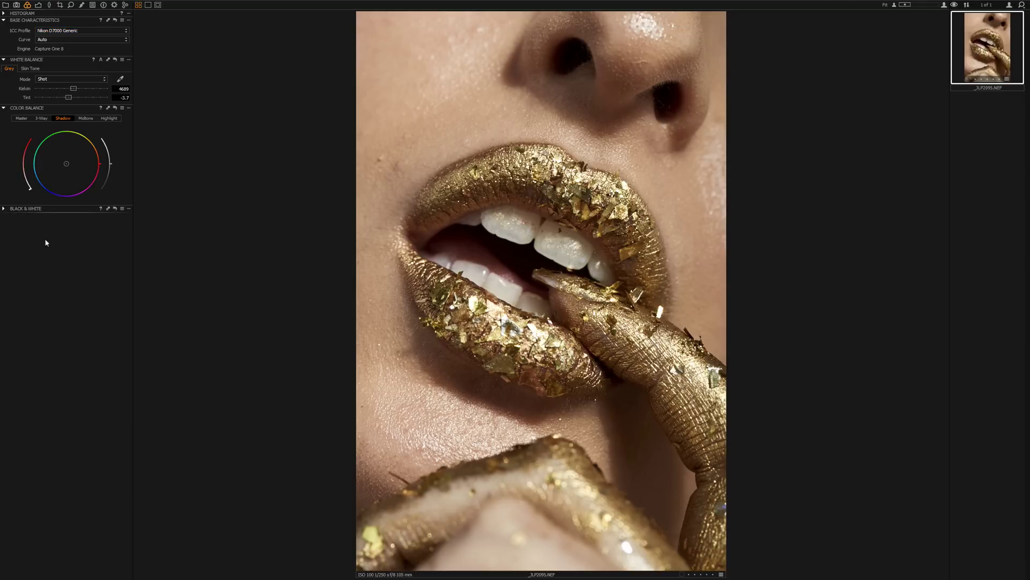
pyautogui.moveTo(46, 243); pyautogui.dragTo(64, 239)
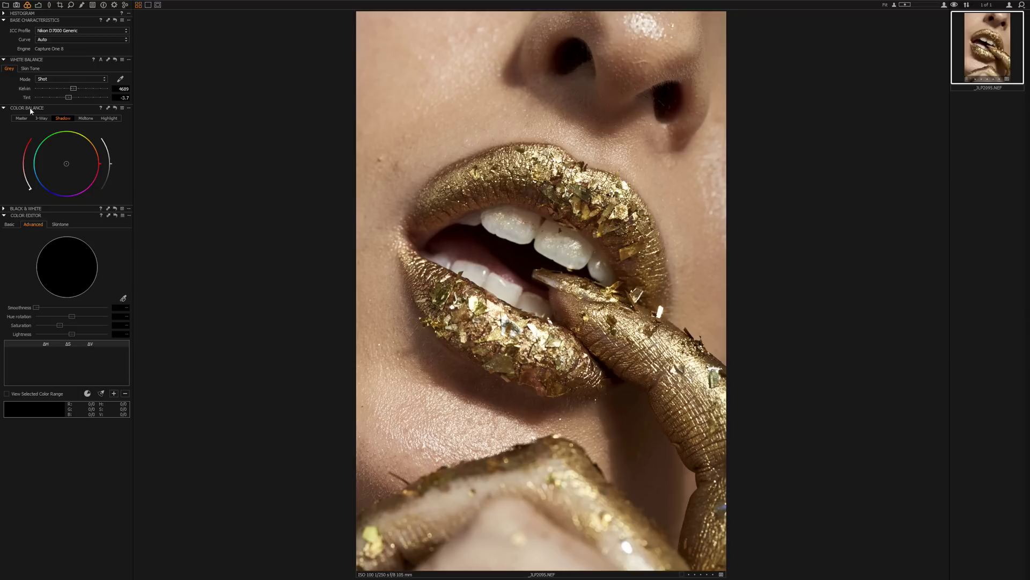
# Look through the Color Balance views and tint the highlights slightly warm and the shadows slightly yellow
pyautogui.click(107, 119)
pyautogui.click(61, 120)
pyautogui.click(23, 119)
pyautogui.click(42, 119)
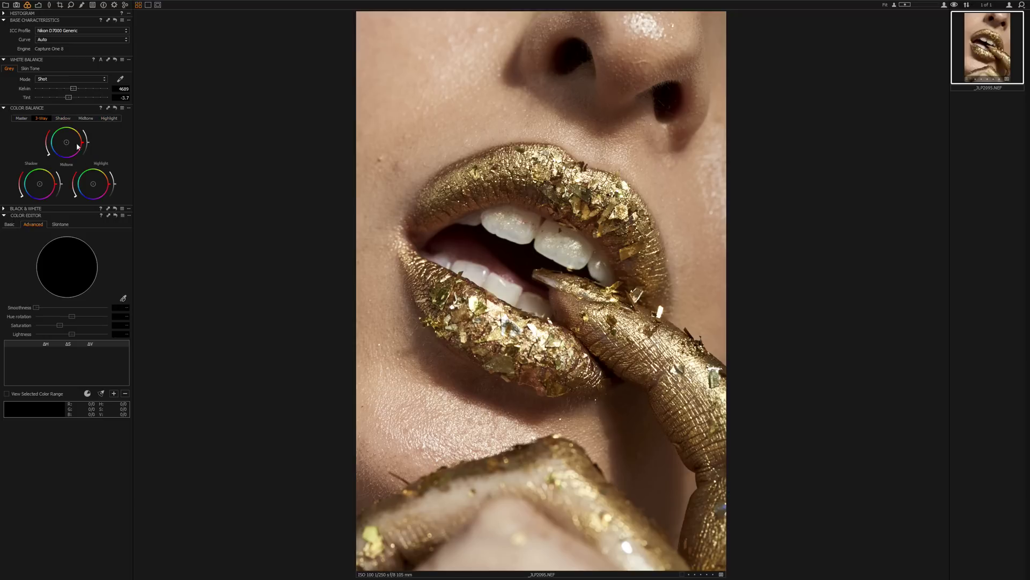
pyautogui.click(109, 118)
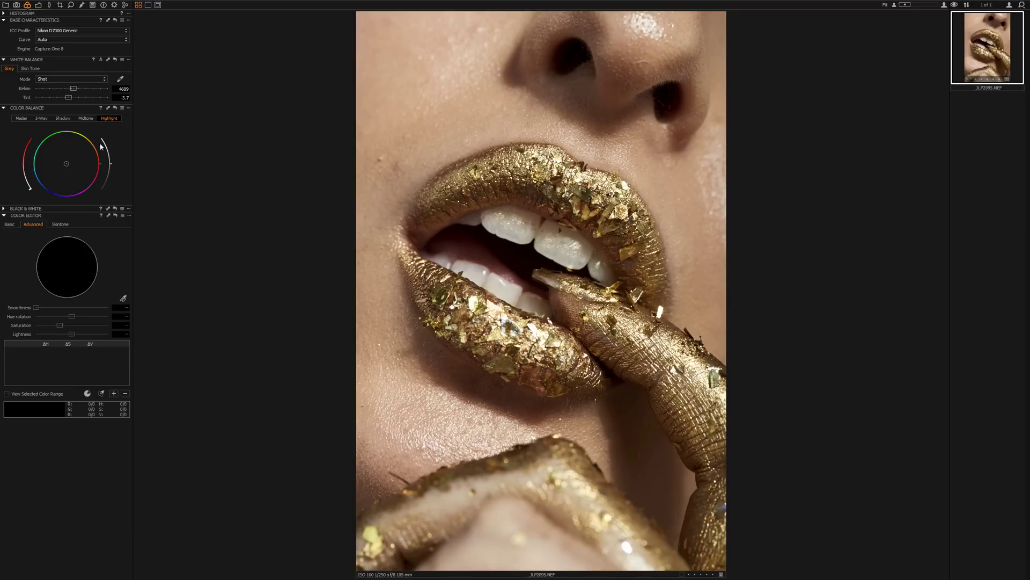
pyautogui.moveTo(68, 164); pyautogui.dragTo(71, 161)
pyautogui.click(63, 119)
pyautogui.moveTo(66, 169); pyautogui.dragTo(67, 167)
# Sample the skin tone beside the nose in the advanced Color Editor, preview the selected color range and refine its extent and smoothness
pyautogui.click(123, 299)
pyautogui.click(415, 69)
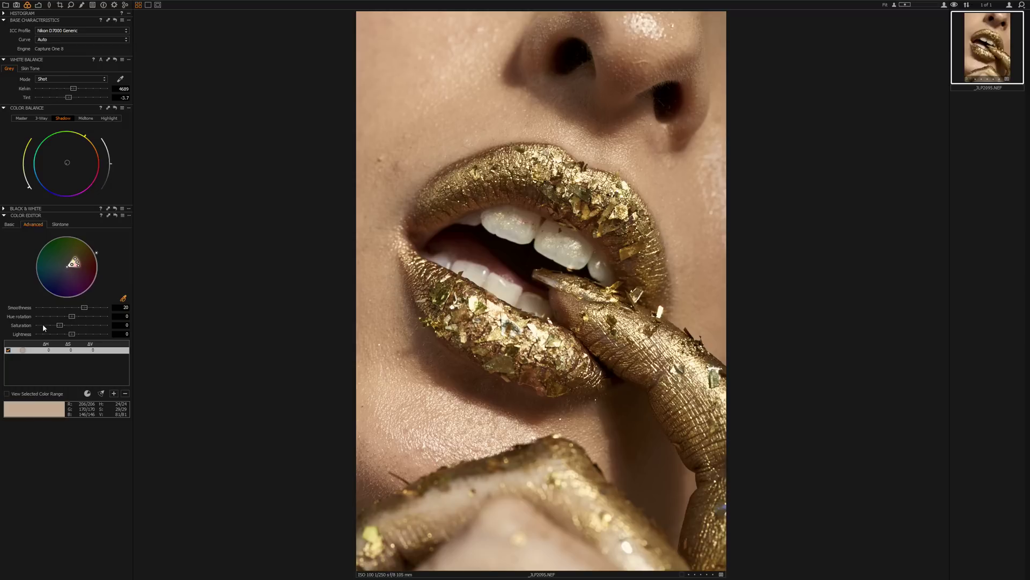
pyautogui.click(7, 394)
pyautogui.moveTo(84, 308); pyautogui.dragTo(28, 310)
pyautogui.moveTo(76, 263); pyautogui.dragTo(73, 270)
# Lower the saturation of the sampled skin color range and try high smoothness before bringing it back down
pyautogui.moveTo(51, 325); pyautogui.dragTo(40, 326)
pyautogui.doubleClick(43, 326)
pyautogui.moveTo(58, 326); pyautogui.dragTo(54, 326)
pyautogui.moveTo(54, 325); pyautogui.dragTo(57, 326)
pyautogui.moveTo(58, 326); pyautogui.dragTo(55, 326)
pyautogui.moveTo(62, 309); pyautogui.dragTo(92, 311)
pyautogui.moveTo(89, 307); pyautogui.dragTo(35, 310)
# Create a local adjustment layer named "Highlight rescue"
pyautogui.click(81, 5)
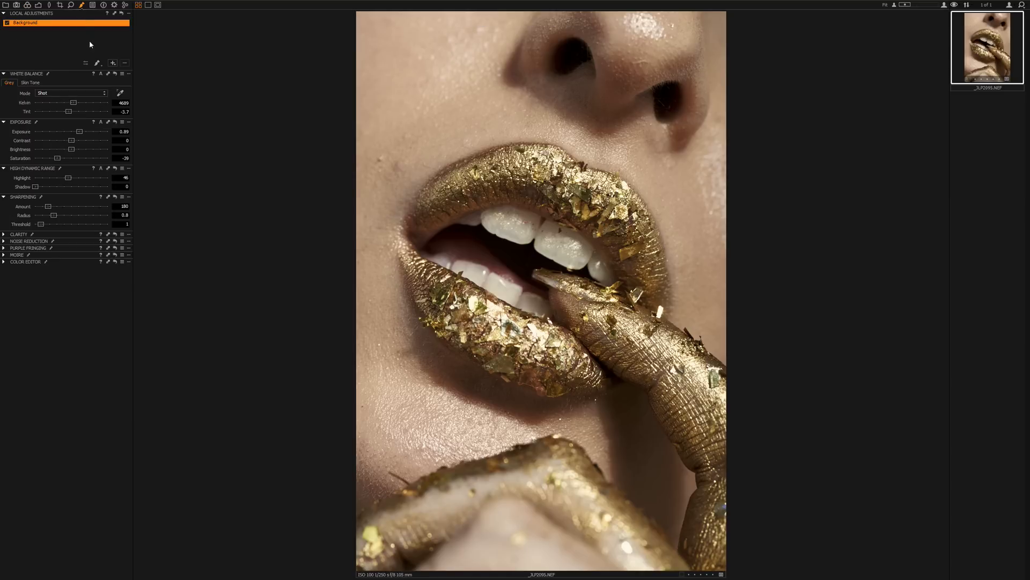
pyautogui.click(113, 63)
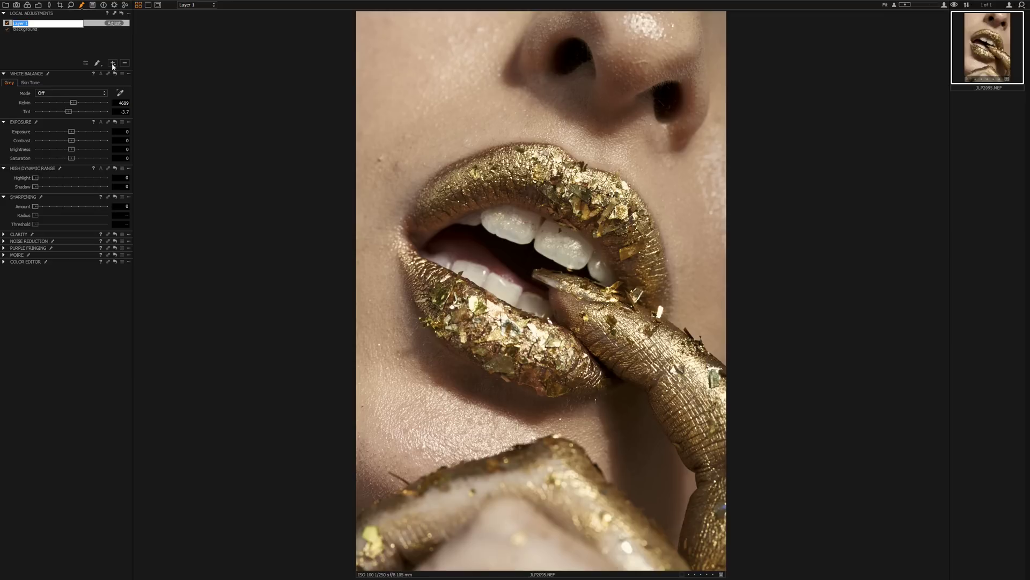
pyautogui.write('Highlight rescue')
pyautogui.press('Return')
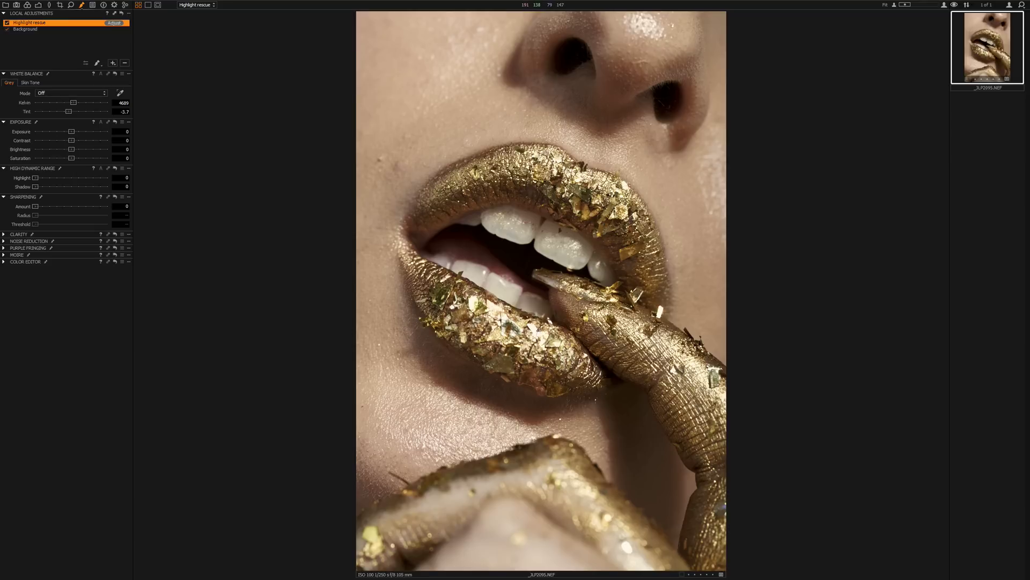
# Lower the highlight layer's exposure to -2.36 and brush its mask over the bright gold flakes on the lower lip, inspecting the lip details magnified
pyautogui.moveTo(60, 131); pyautogui.dragTo(54, 135)
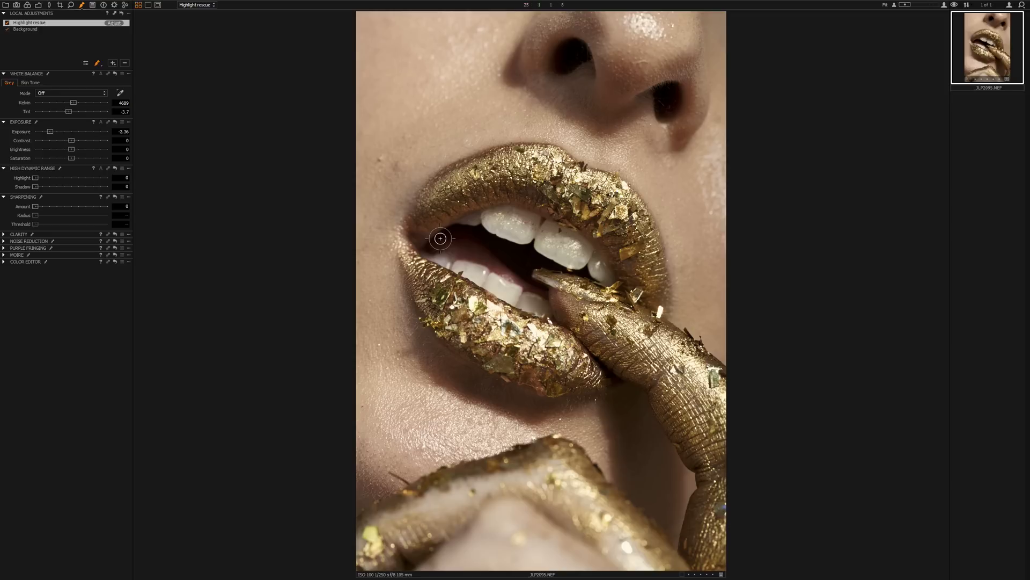
pyautogui.click(534, 330)
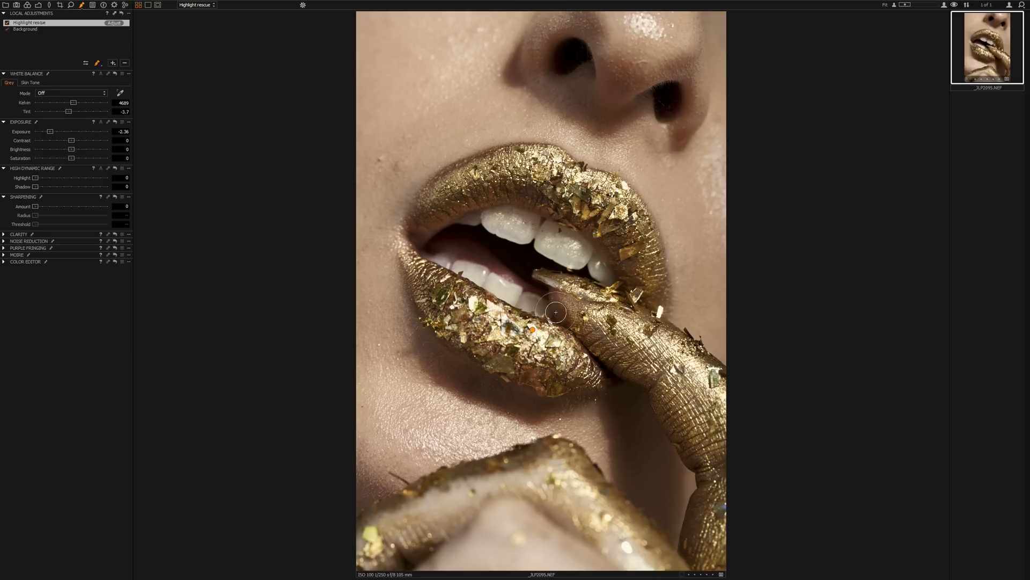
pyautogui.press('p')
pyautogui.click(524, 155)
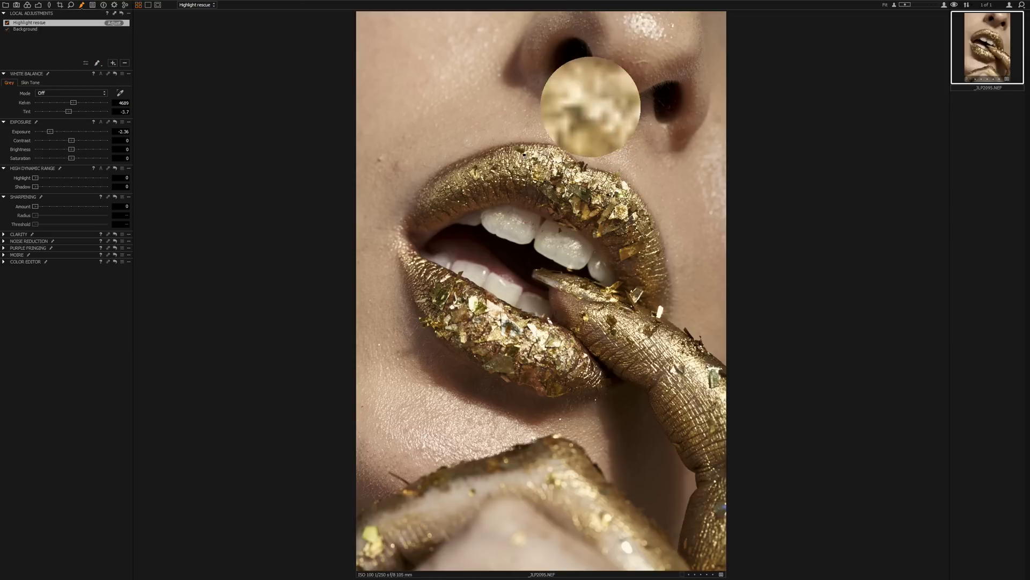
pyautogui.click(96, 62)
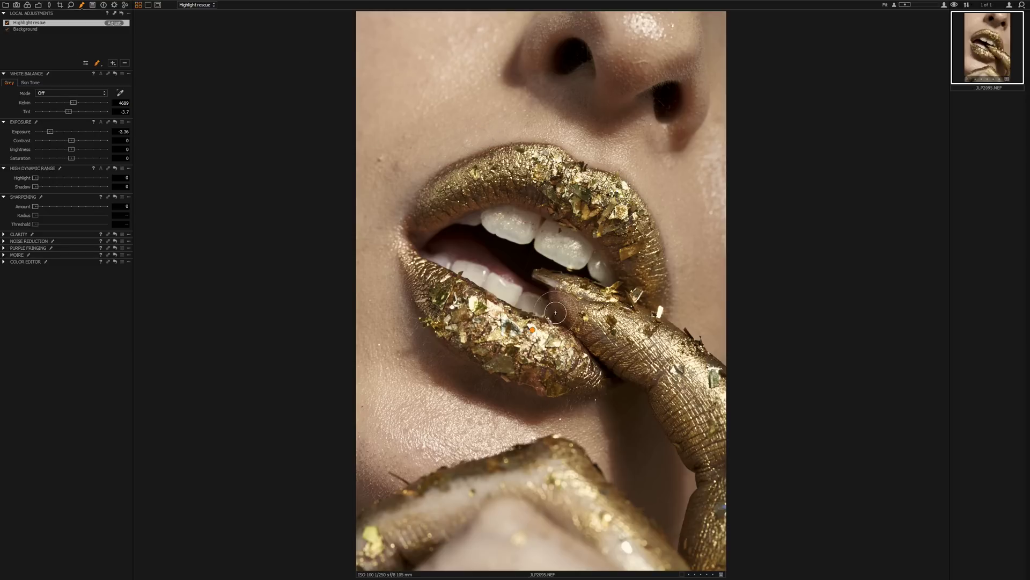
pyautogui.moveTo(515, 320)
pyautogui.mouseDown()
pyautogui.moveTo(470, 305)
pyautogui.moveTo(540, 342)
pyautogui.mouseUp()
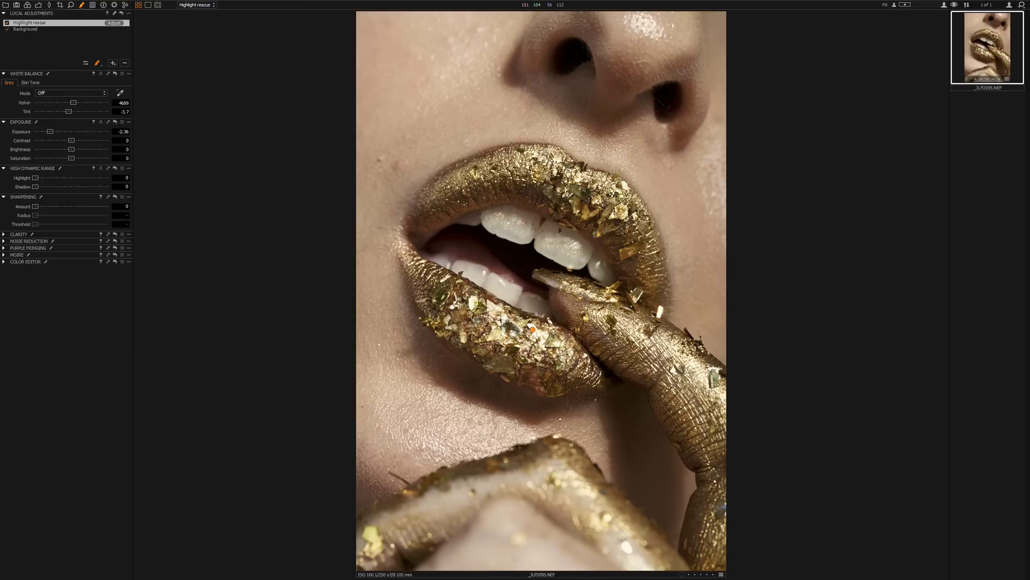
# Switch to Erase Mask and remove a small part of the highlight layer's mask on the lower lip
pyautogui.click(97, 63)
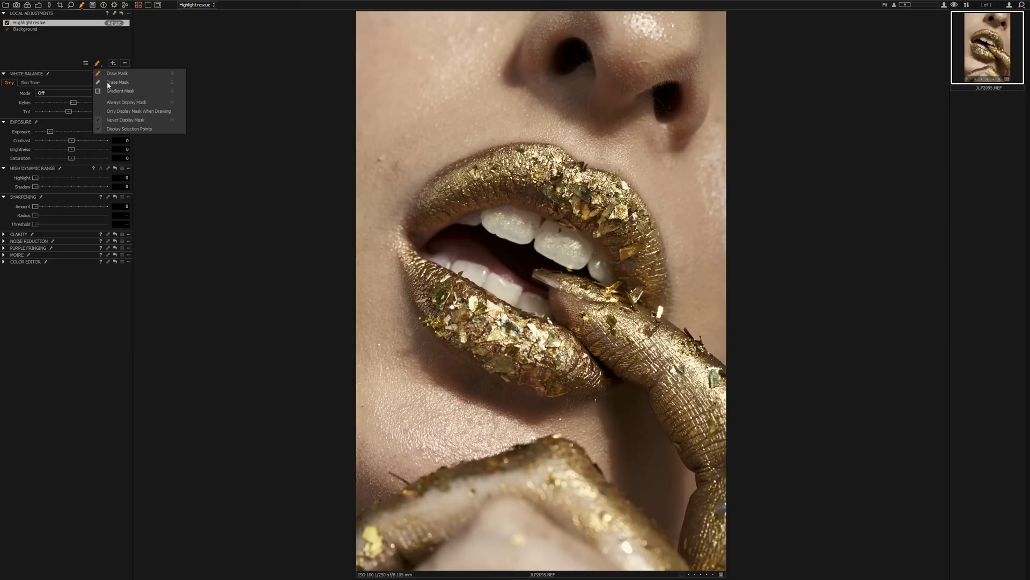
pyautogui.click(108, 84)
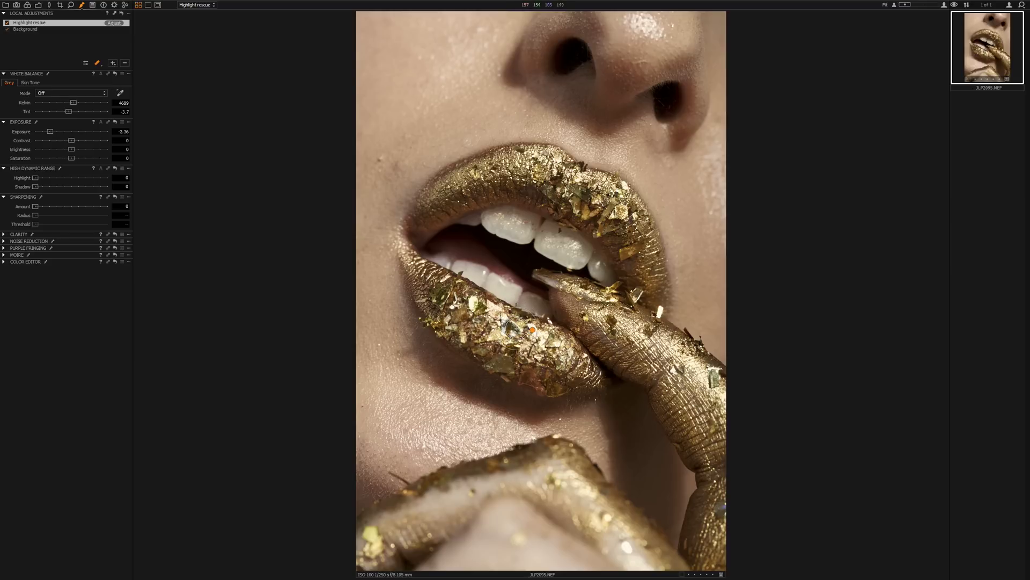
pyautogui.moveTo(516, 327); pyautogui.dragTo(511, 326)
# Leave the full-screen view and compare the edited photo with the original twice by resetting all adjustments and undoing each reset
pyautogui.click(40, 5)
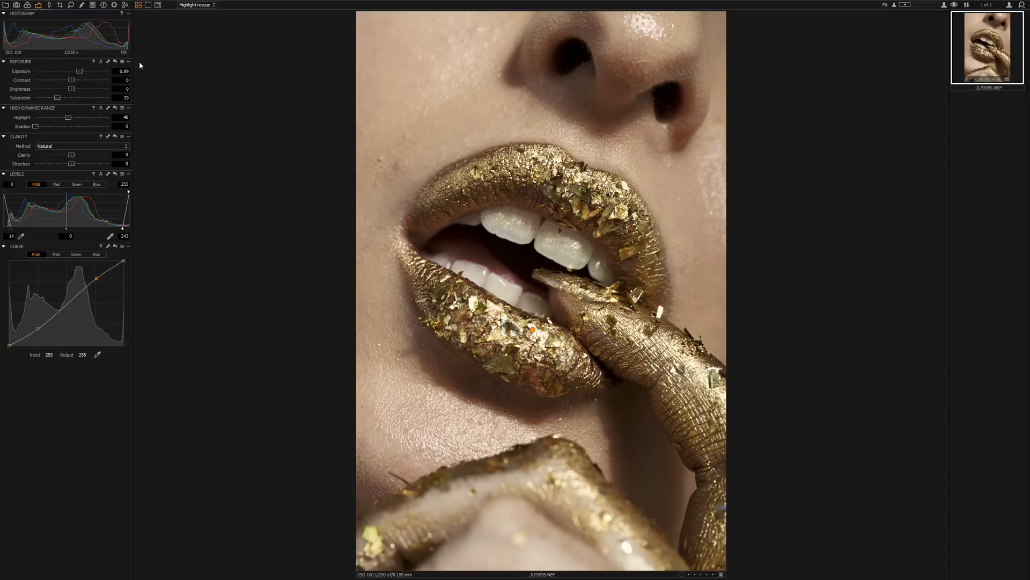
pyautogui.hotkey('ctrl', 'f')
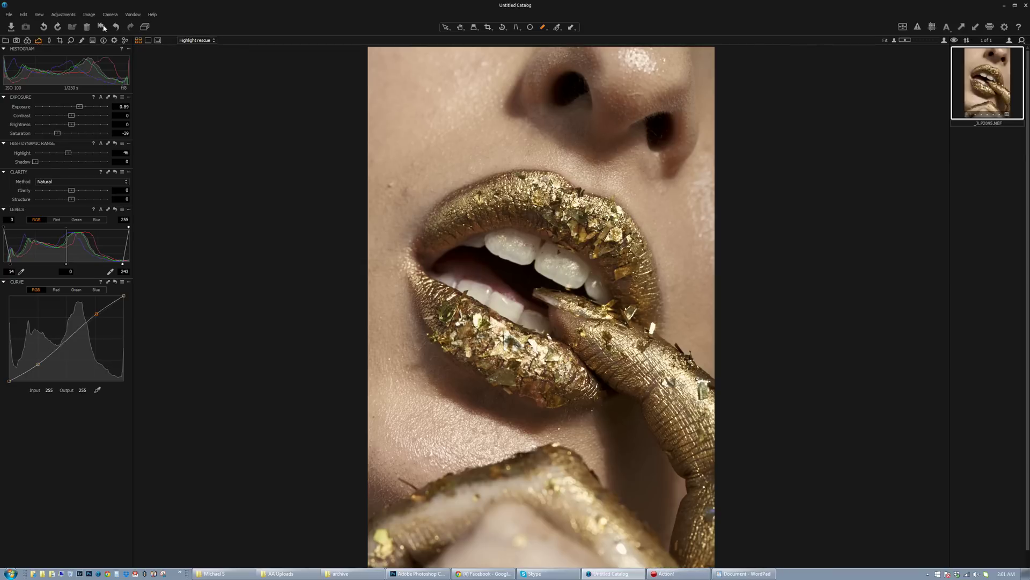
pyautogui.click(101, 27)
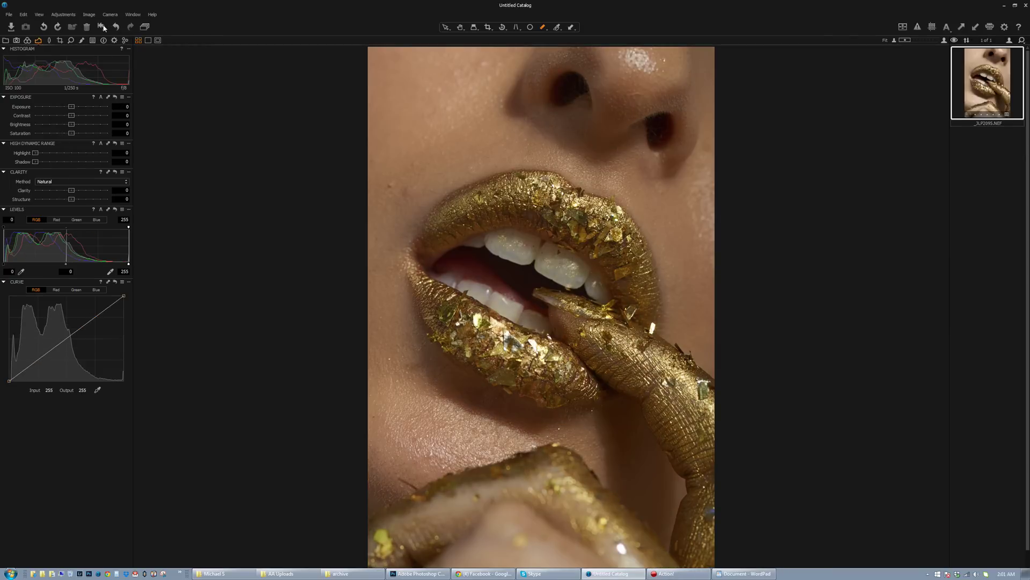
pyautogui.hotkey('ctrl', 'z')
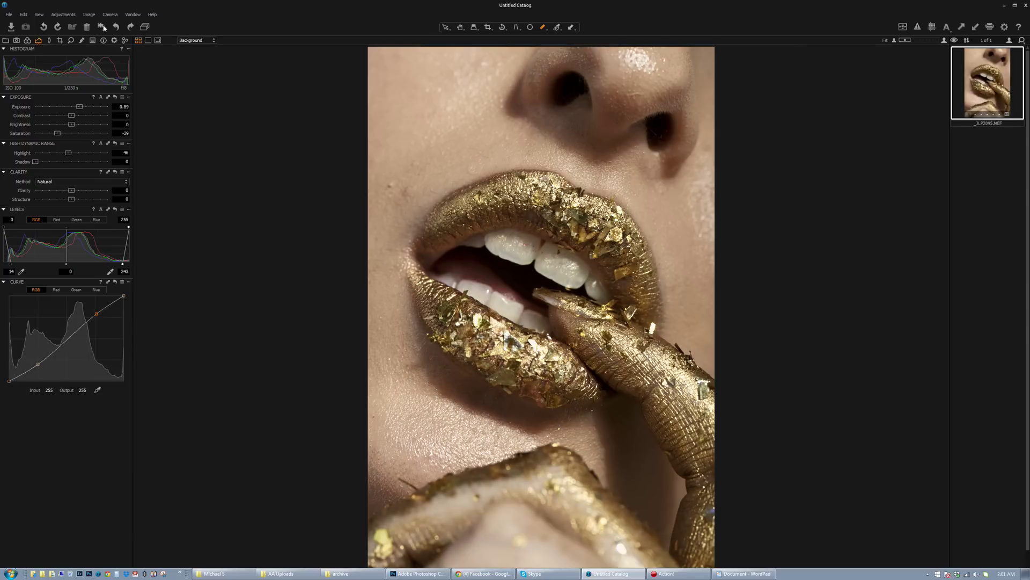
pyautogui.click(103, 27)
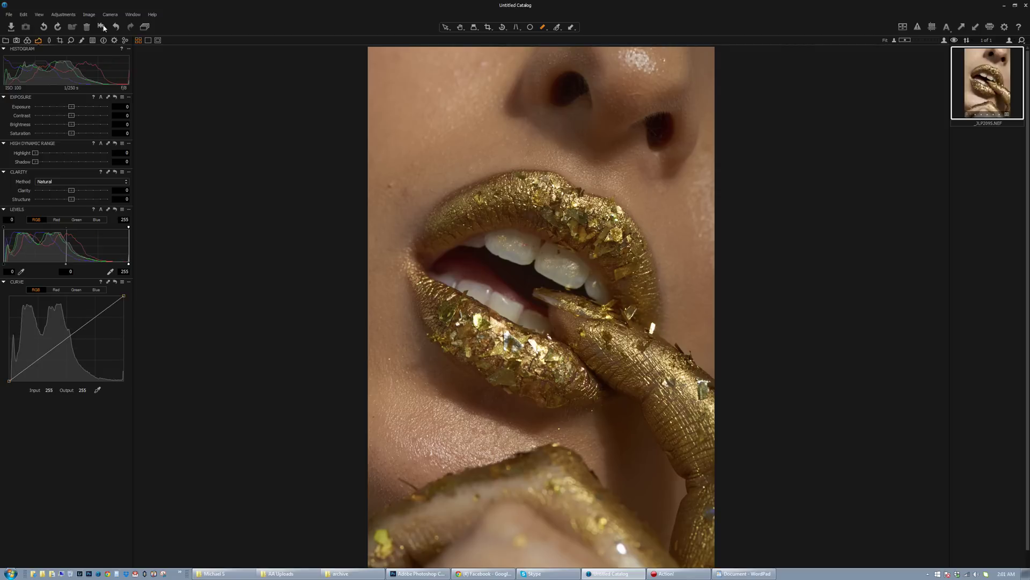
pyautogui.hotkey('ctrl', 'z')
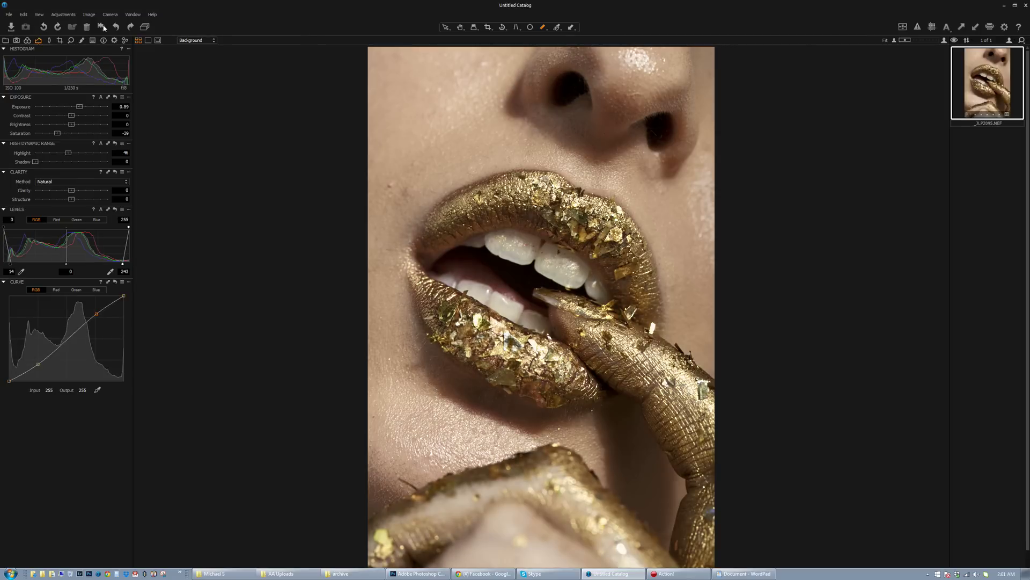